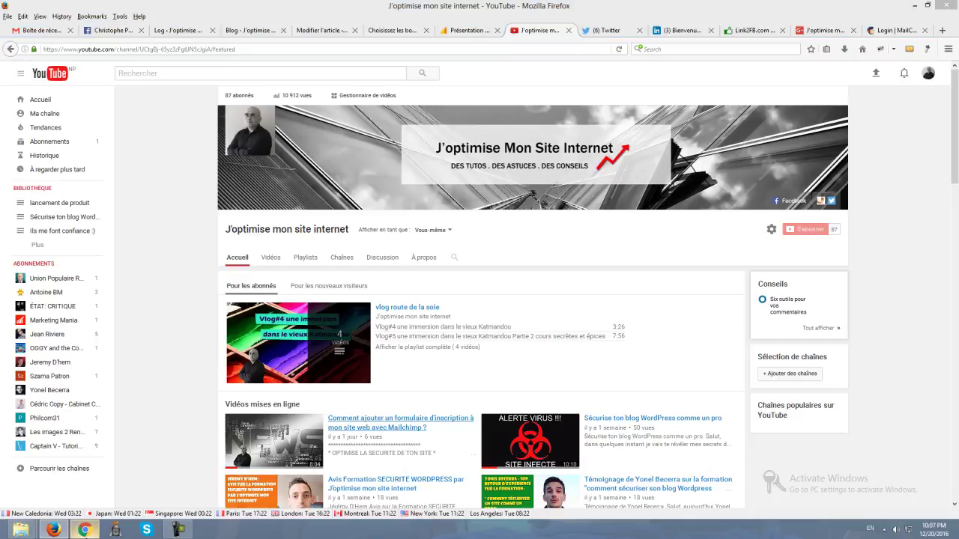
Step: Switch to MailChimp in Chrome and create a new regular campaign from the Campaigns page
left_click(83, 530)
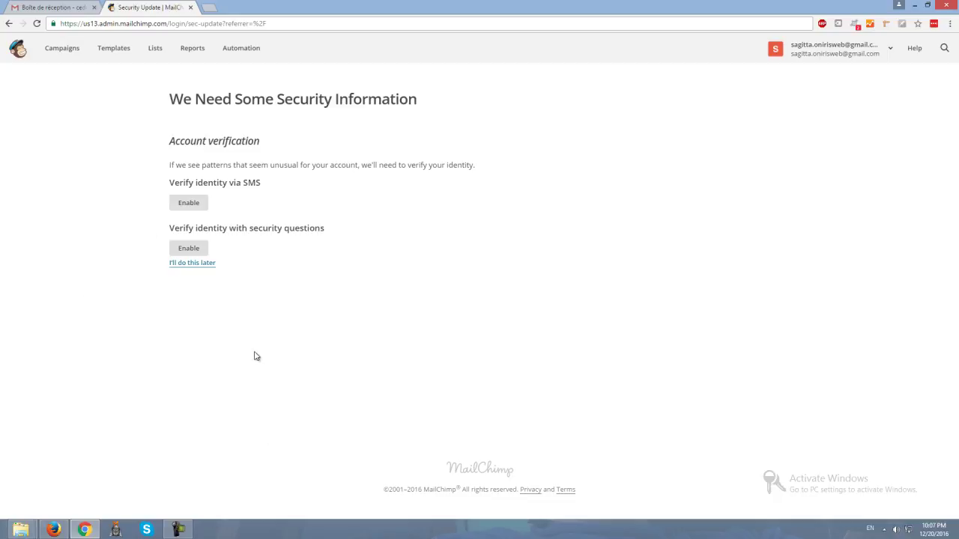
left_click(63, 49)
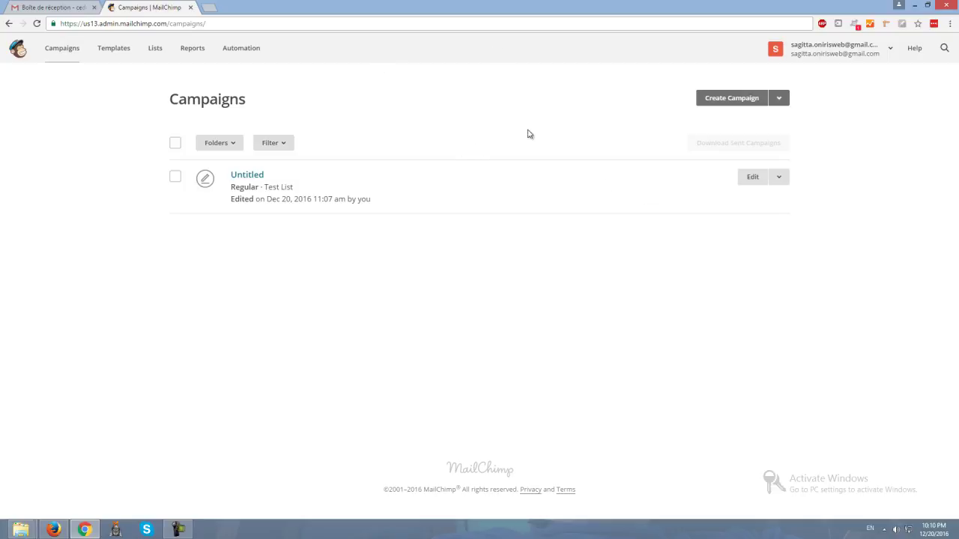
left_click(723, 103)
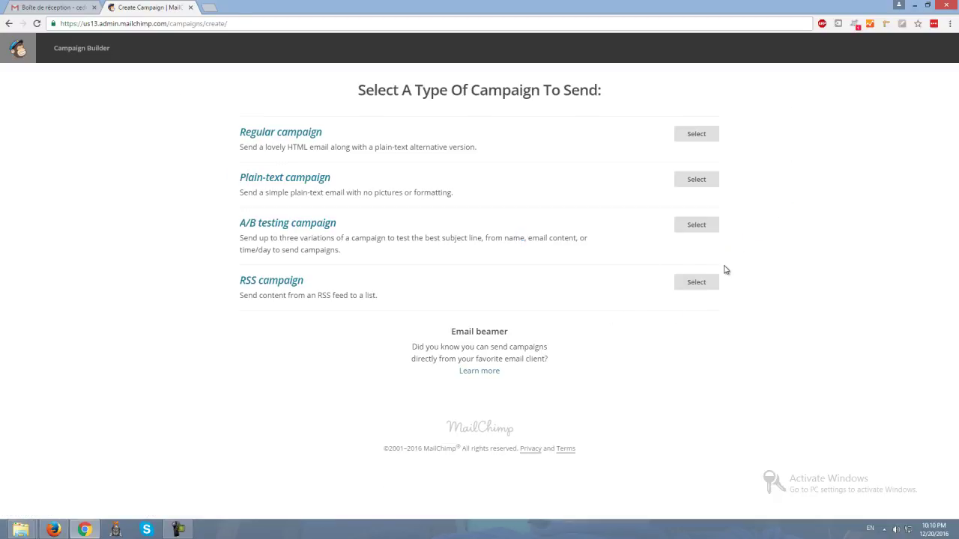
left_click(712, 137)
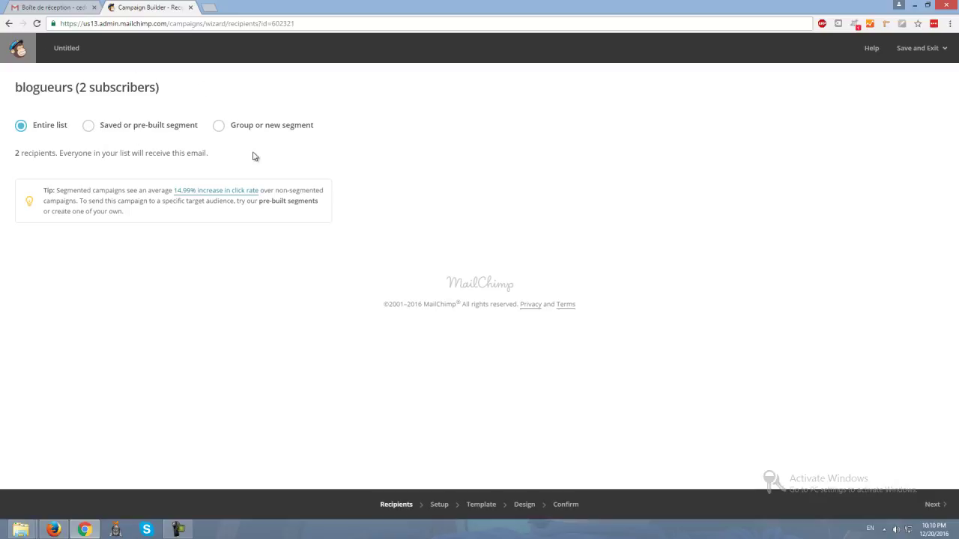
Step: Target a group or new segment of the blogueurs list, with the condition Email Address "is not"
left_click(218, 126)
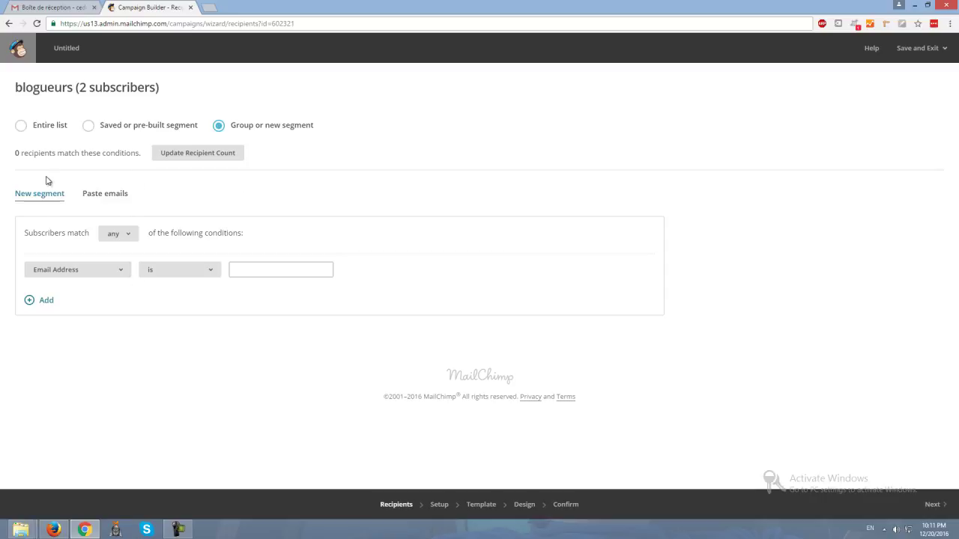
left_click(130, 237)
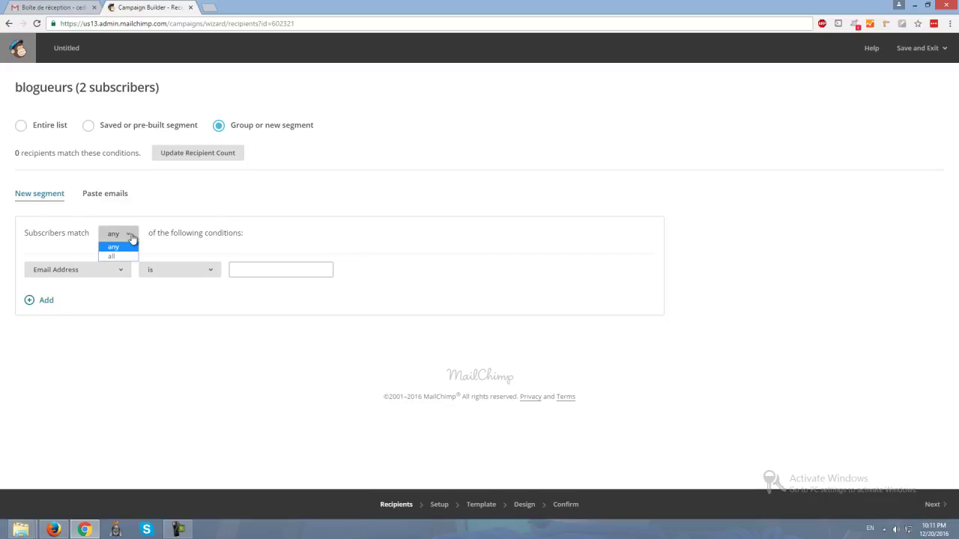
left_click(296, 241)
left_click(195, 274)
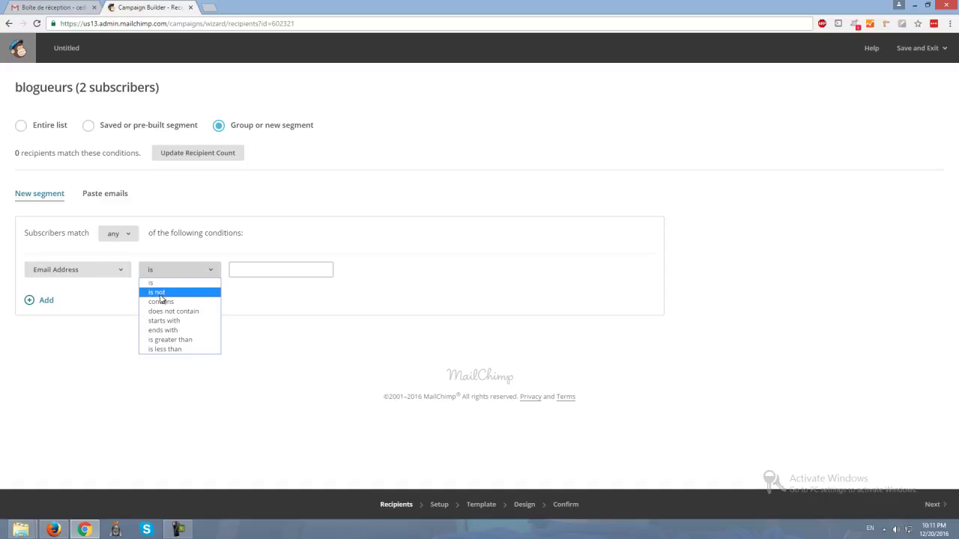
left_click(160, 295)
left_click(270, 269)
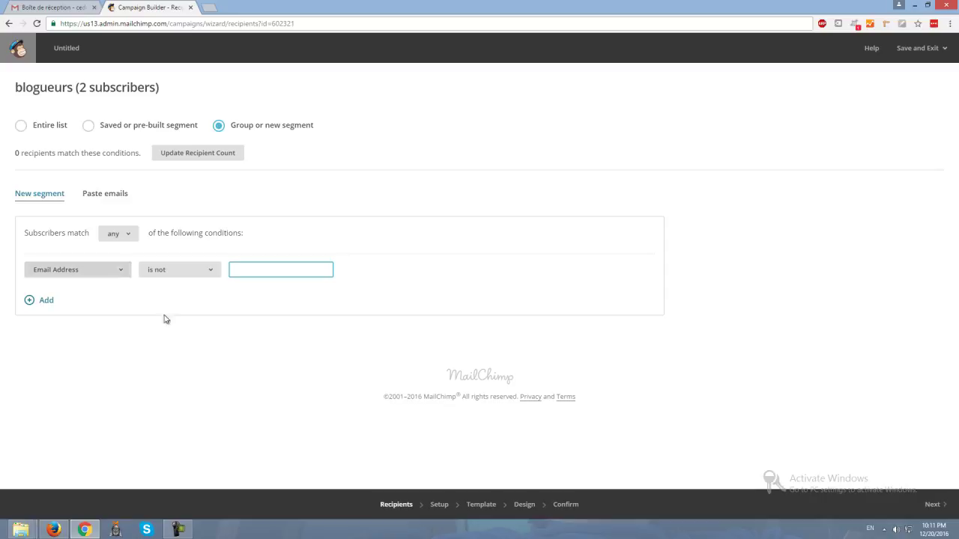
left_click(333, 238)
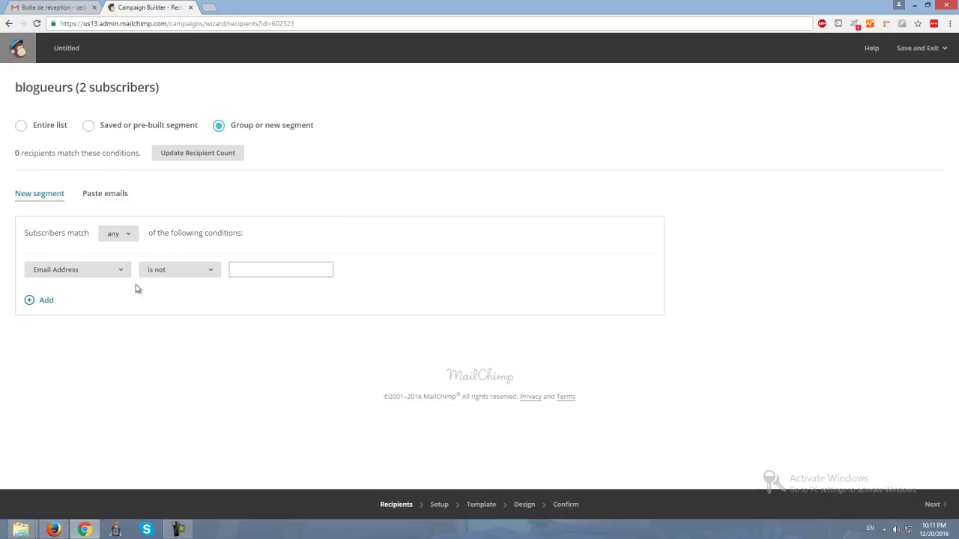
Step: Try Last Name and First Name as the segment condition's field, and return it to Email Address
left_click(95, 271)
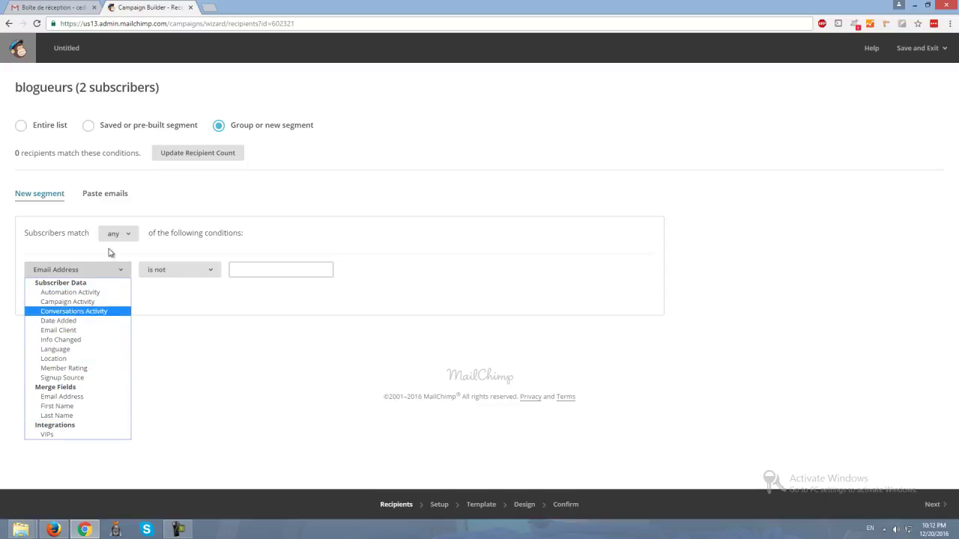
left_click(65, 417)
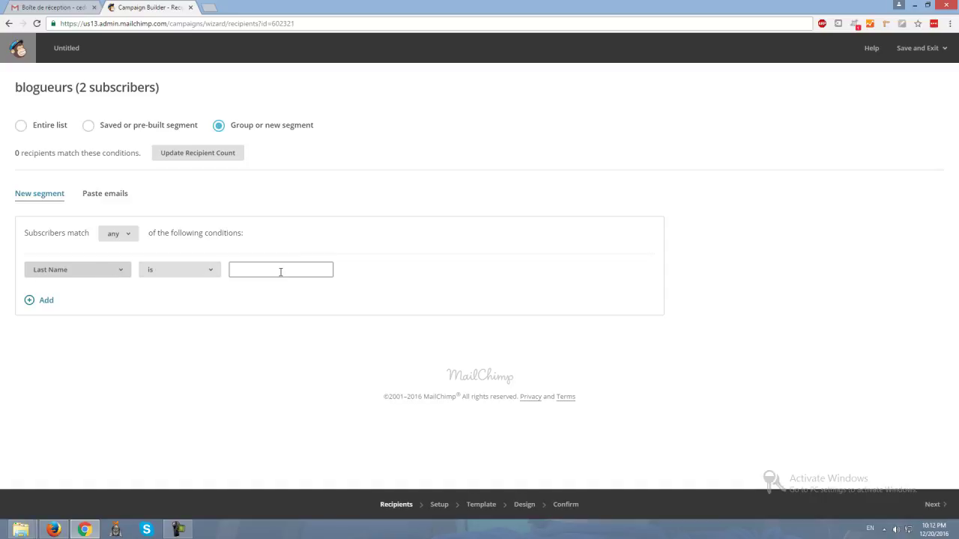
left_click(214, 274)
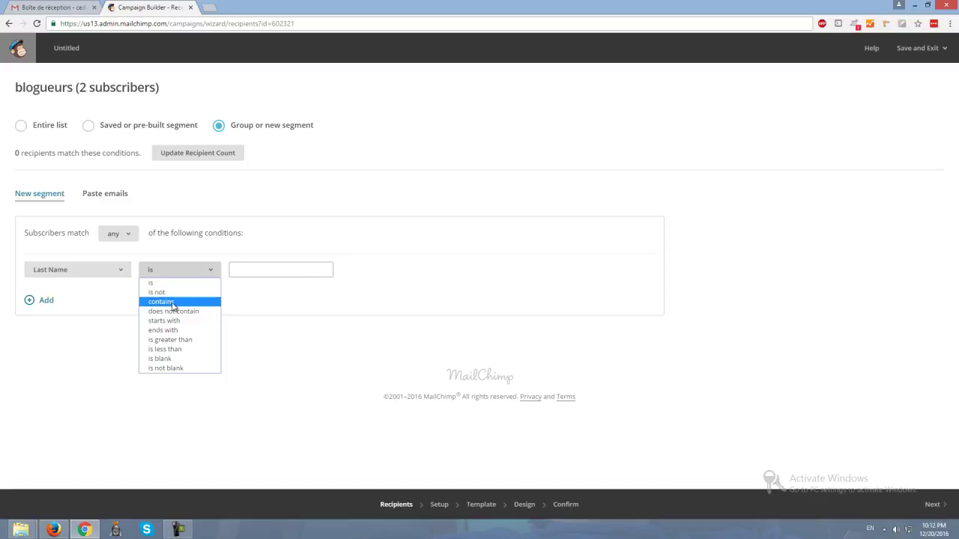
left_click(120, 271)
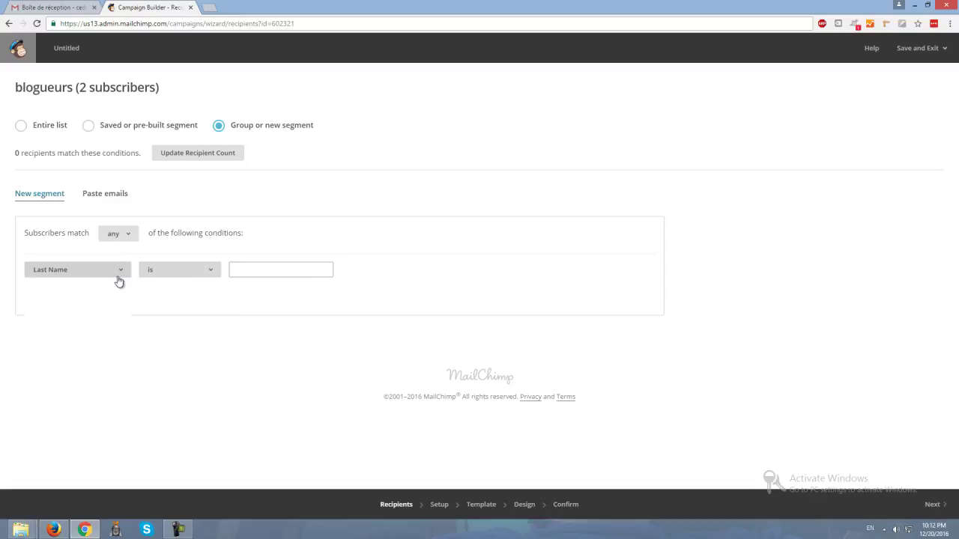
left_click(118, 274)
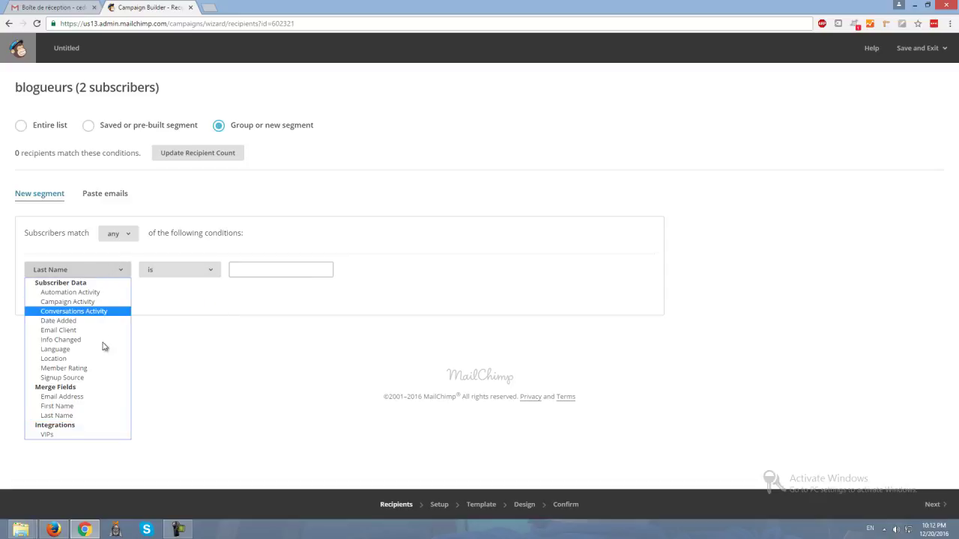
left_click(66, 409)
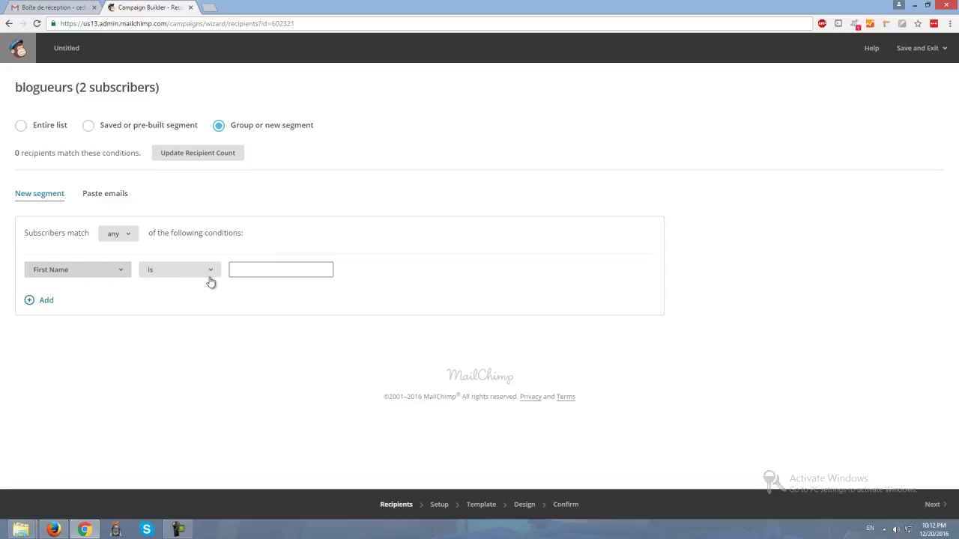
left_click(157, 274)
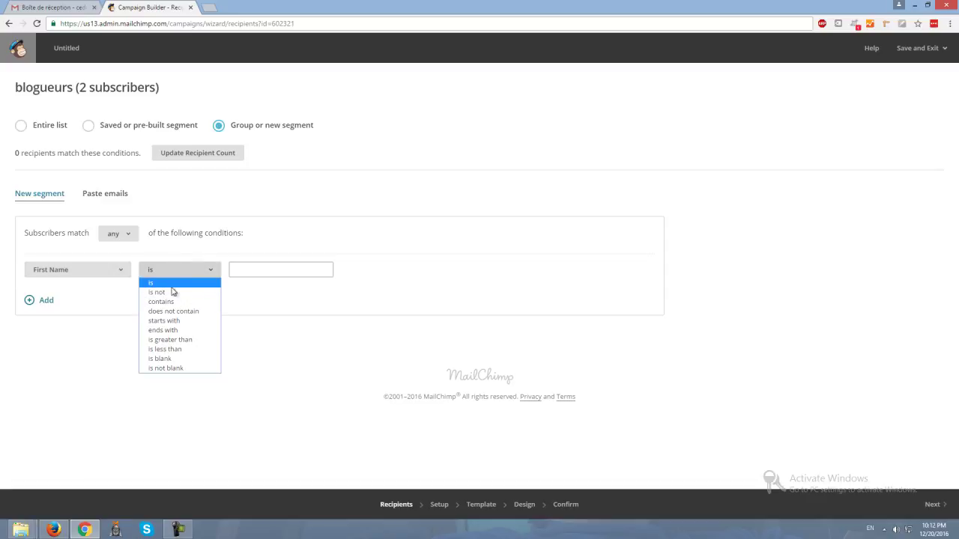
left_click(90, 288)
left_click(92, 271)
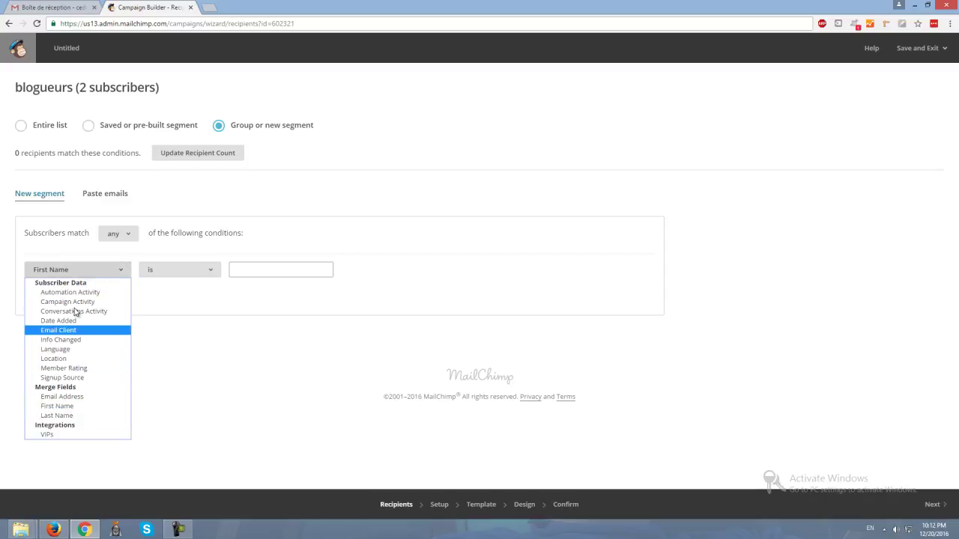
left_click(63, 402)
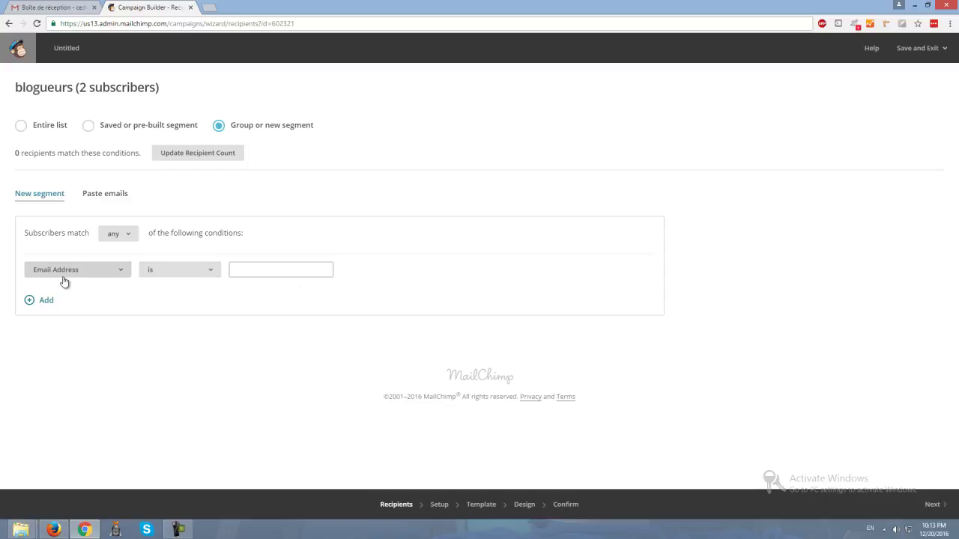
Step: Try the operators "contains", "is not" and "does not contain" on the Email Address condition
left_click(157, 272)
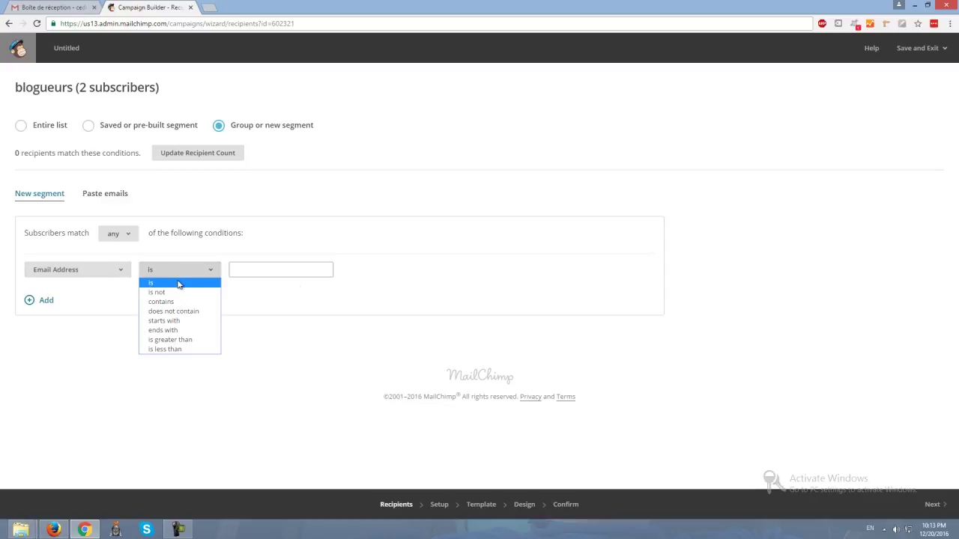
left_click(417, 308)
left_click(291, 271)
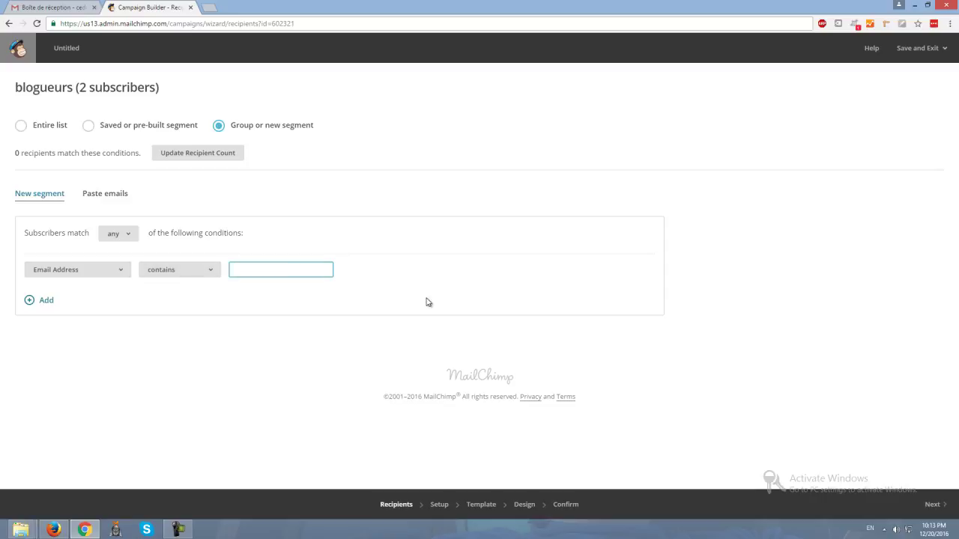
left_click(180, 272)
left_click(164, 293)
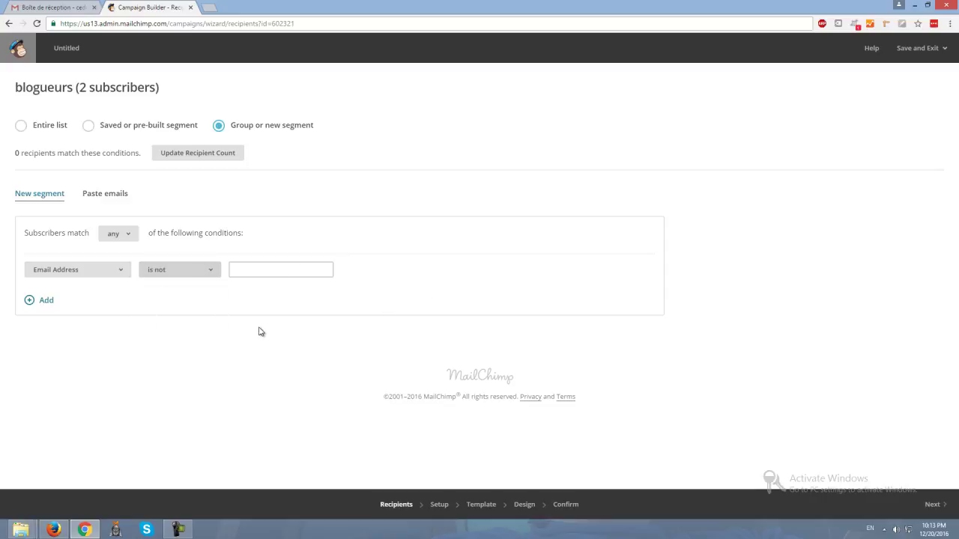
left_click(188, 271)
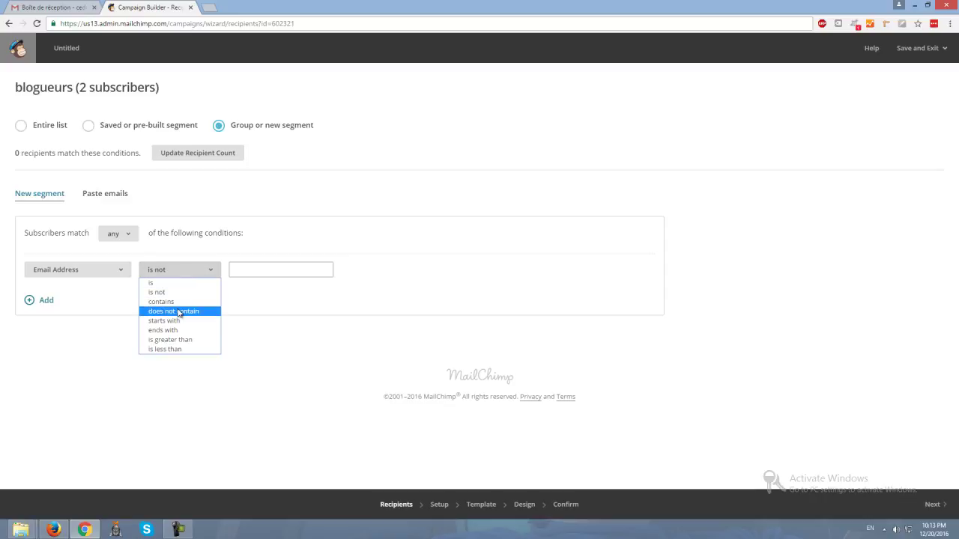
left_click(189, 310)
left_click(257, 270)
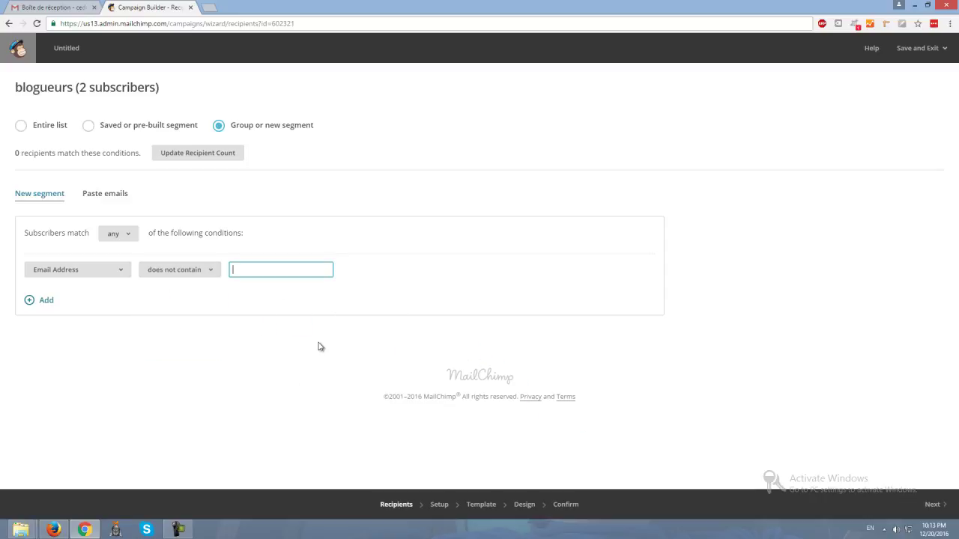
Step: Set the Email Address condition's operator to "is" and place the cursor in its value field
left_click(192, 271)
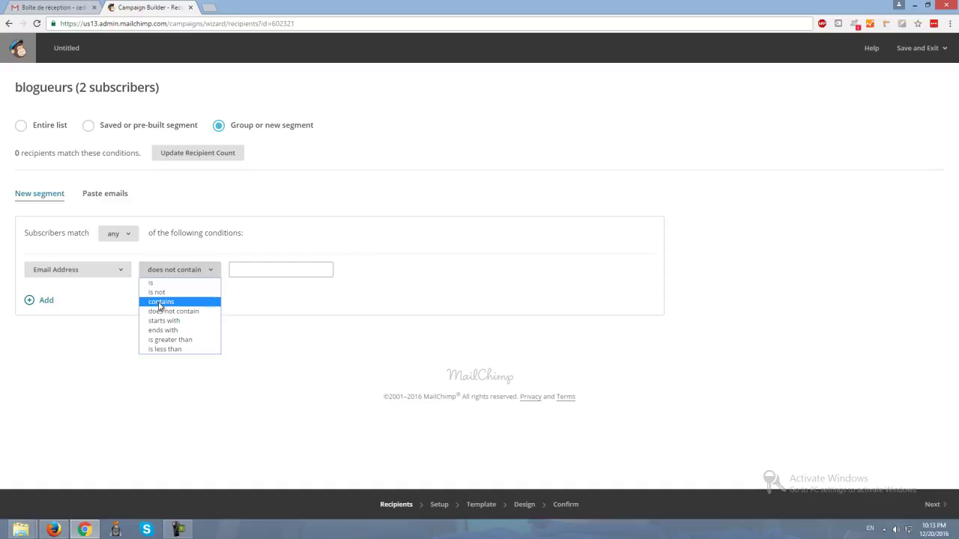
left_click(268, 269)
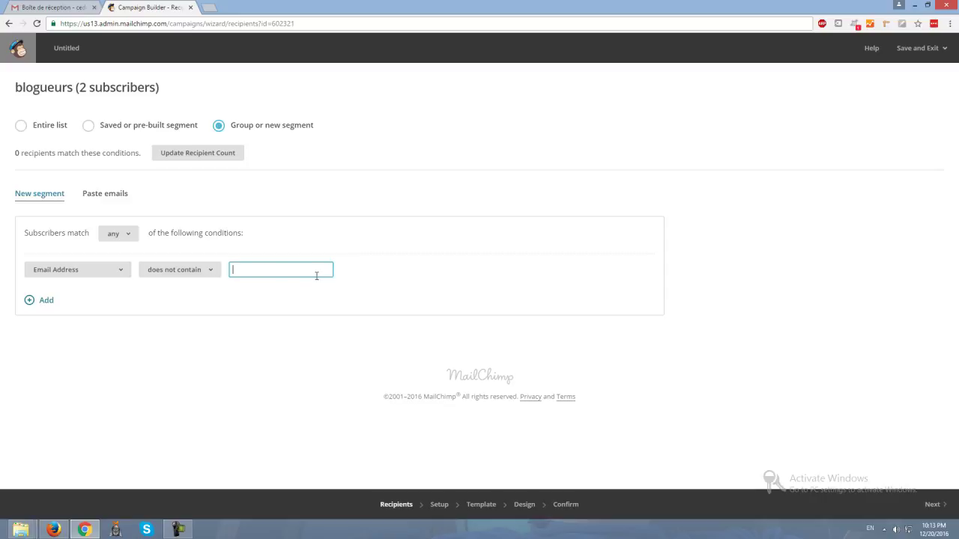
left_click(176, 274)
left_click(149, 285)
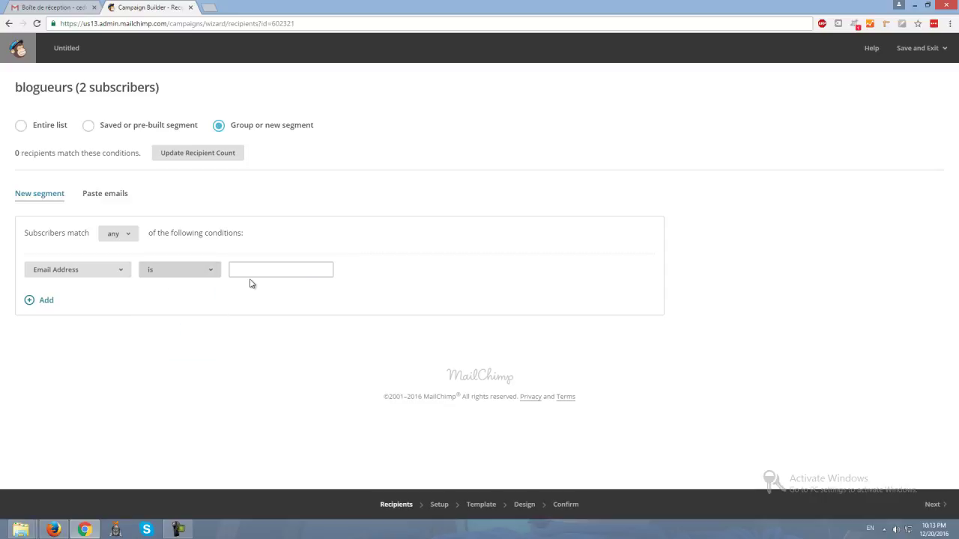
left_click(237, 269)
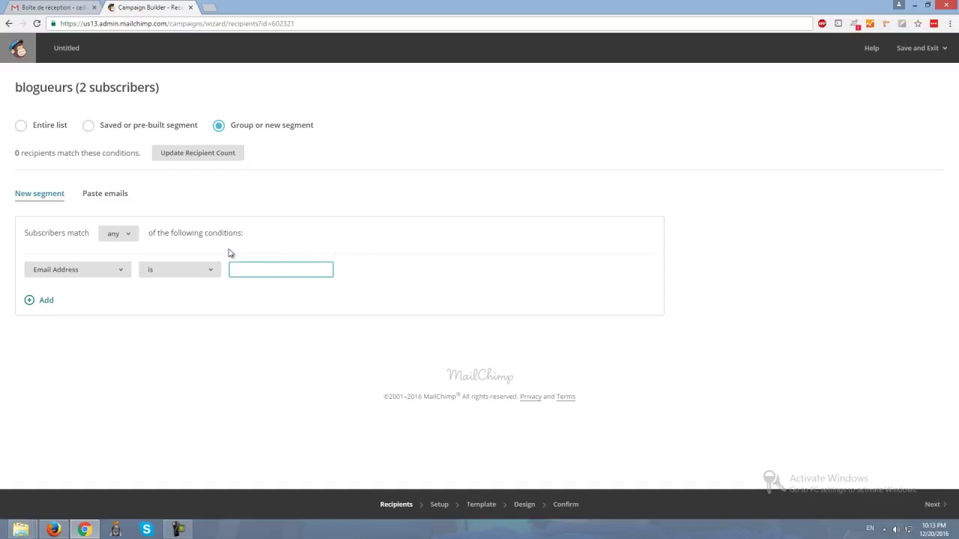
Step: Set the Email Address condition to "contains" and enter a first name as its value
left_click(162, 274)
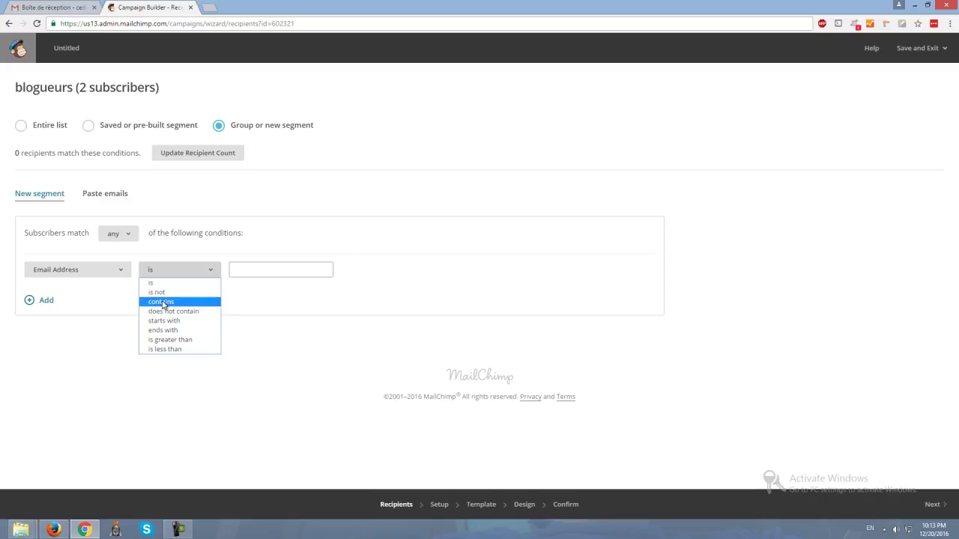
left_click(162, 302)
left_click(274, 271)
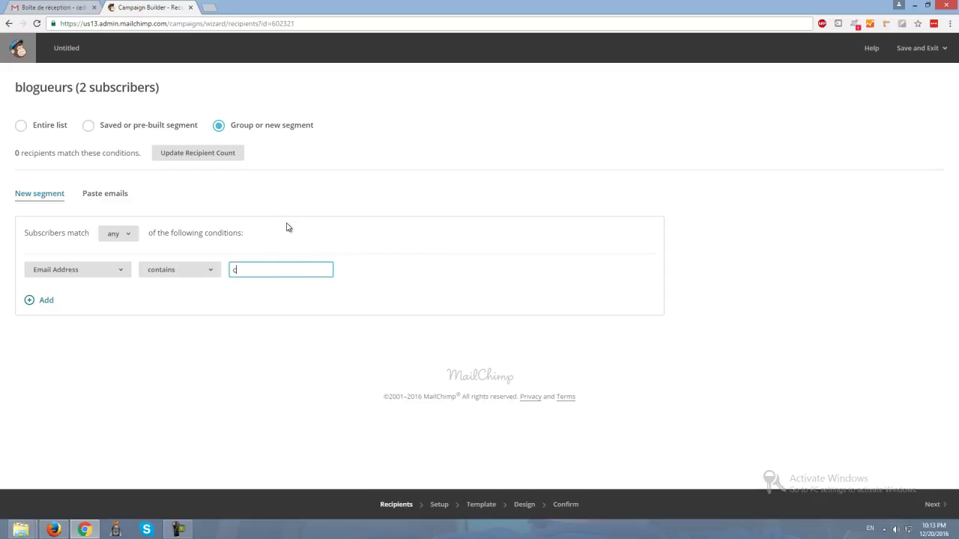
type("c")
Step: Switch the Email Address condition's operator to "does not contain", keeping the entered value
left_click(189, 272)
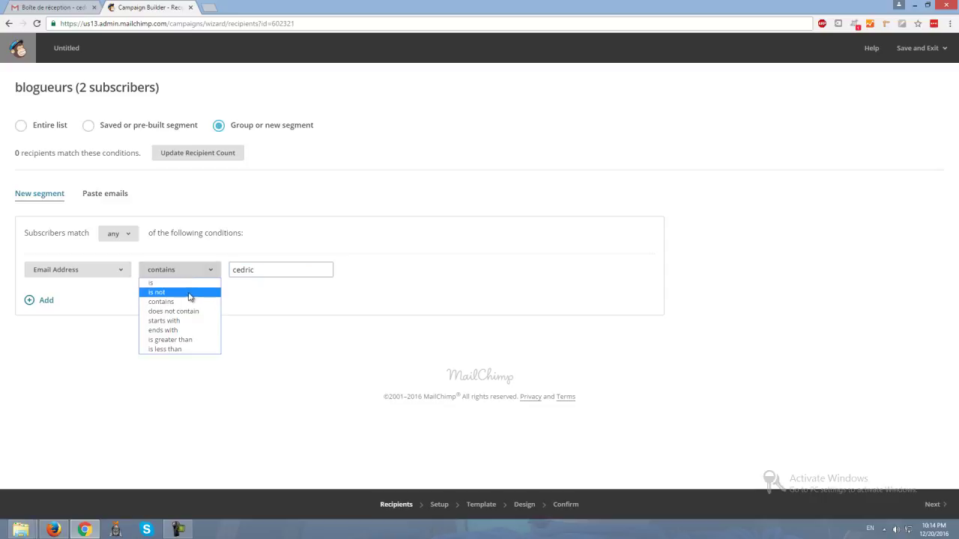
left_click(183, 311)
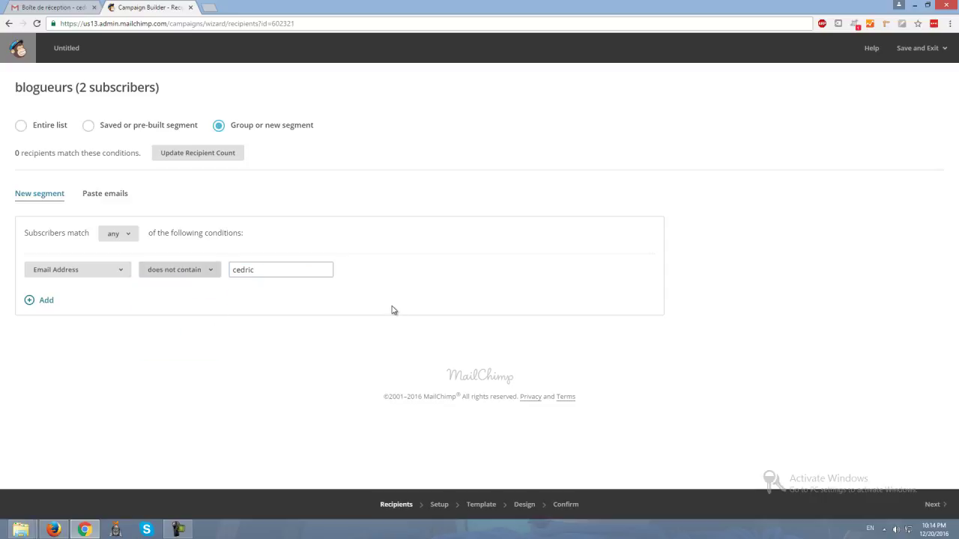
double_click(271, 270)
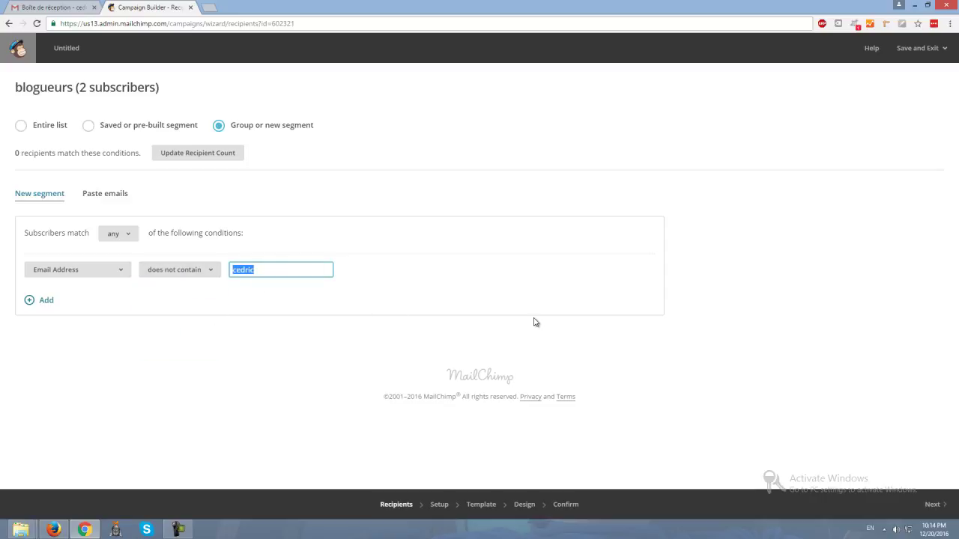
left_click(439, 306)
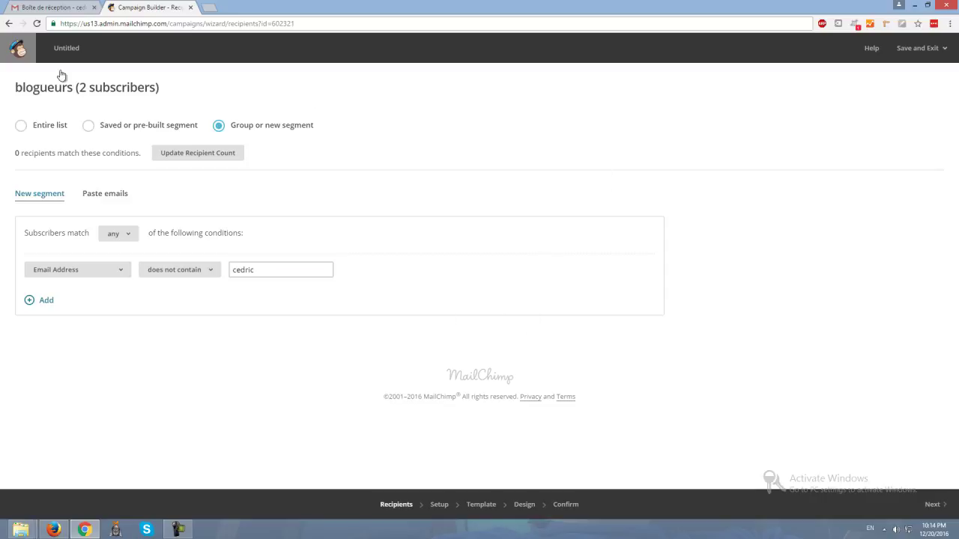
Step: Leave the campaign builder for the Lists page, select the blogueurs list and open its settings
left_click(22, 56)
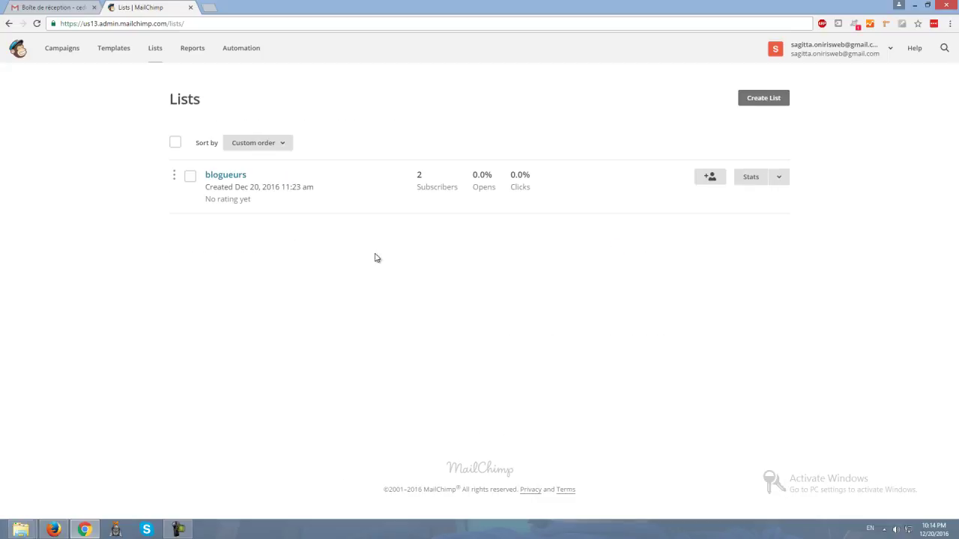
left_click(191, 178)
left_click(780, 180)
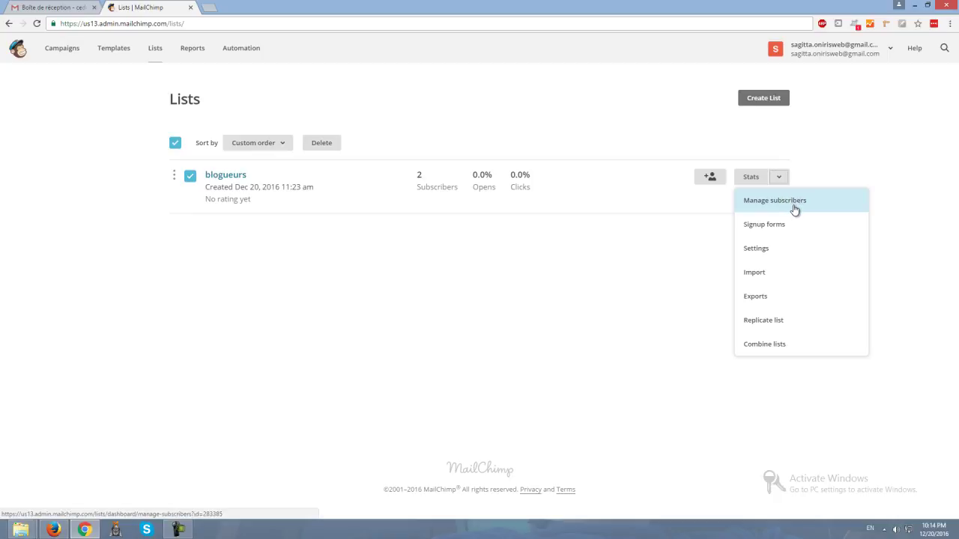
left_click(760, 251)
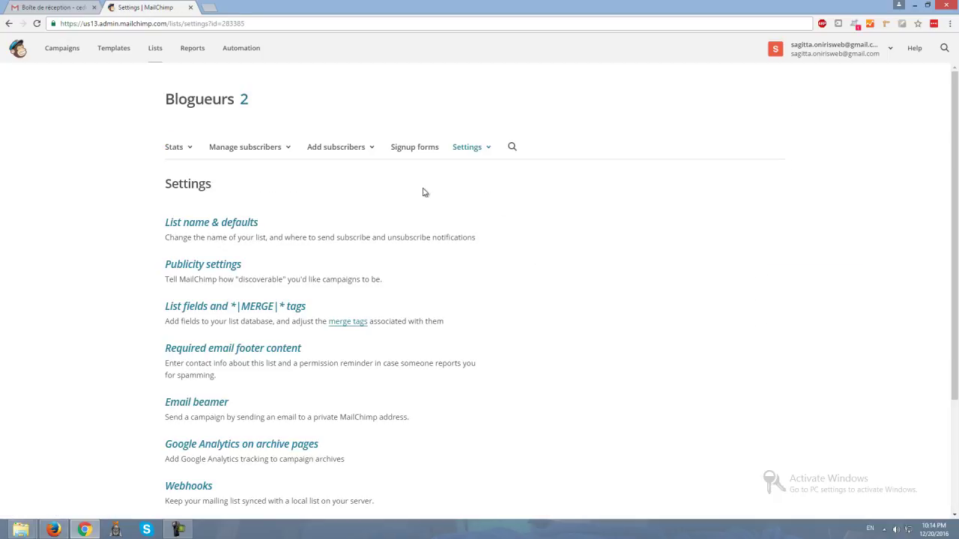
Step: Open the blogueurs list's saved segments and start creating a new segment
left_click(273, 149)
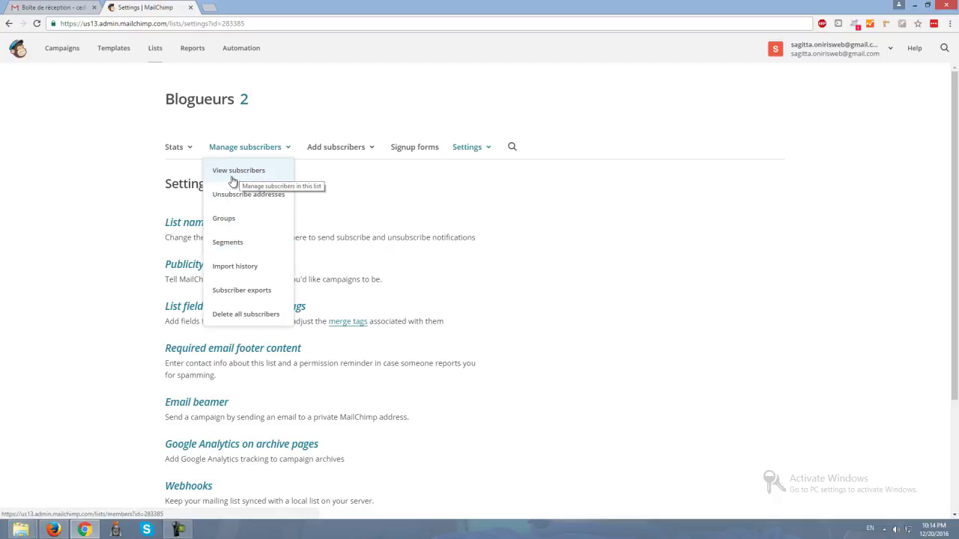
left_click(228, 241)
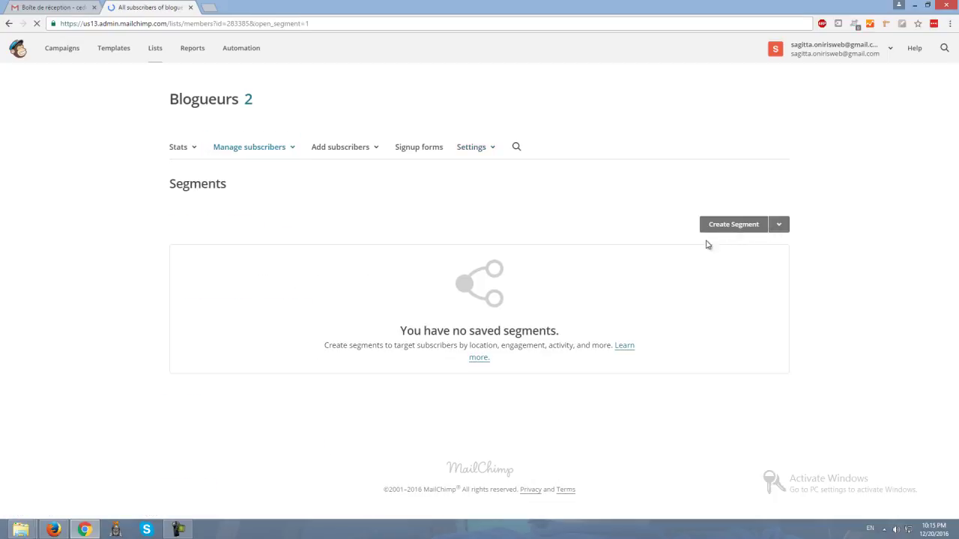
left_click(717, 225)
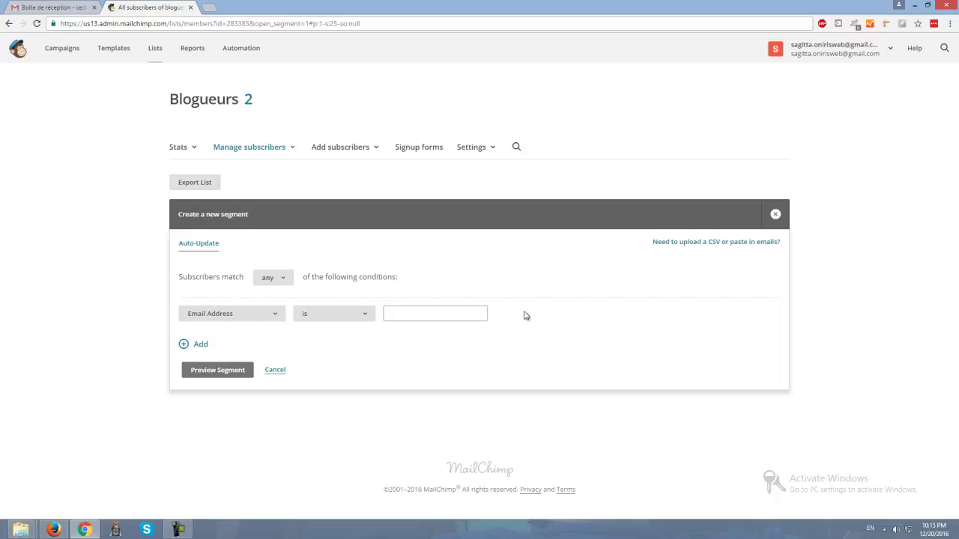
Step: Examine the fields available for the new segment's condition, keeping Email Address, and place the cursor in its value field
left_click(408, 313)
left_click(247, 317)
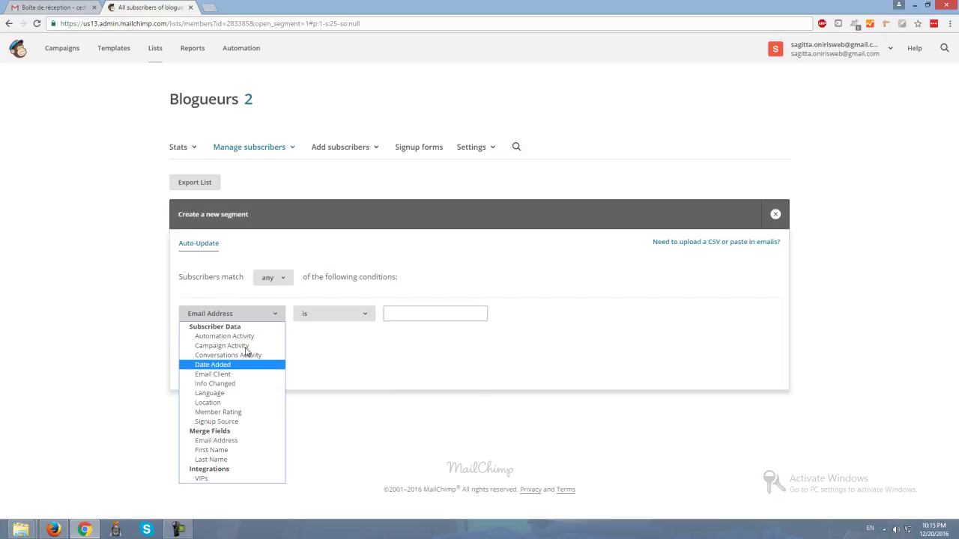
left_click(478, 343)
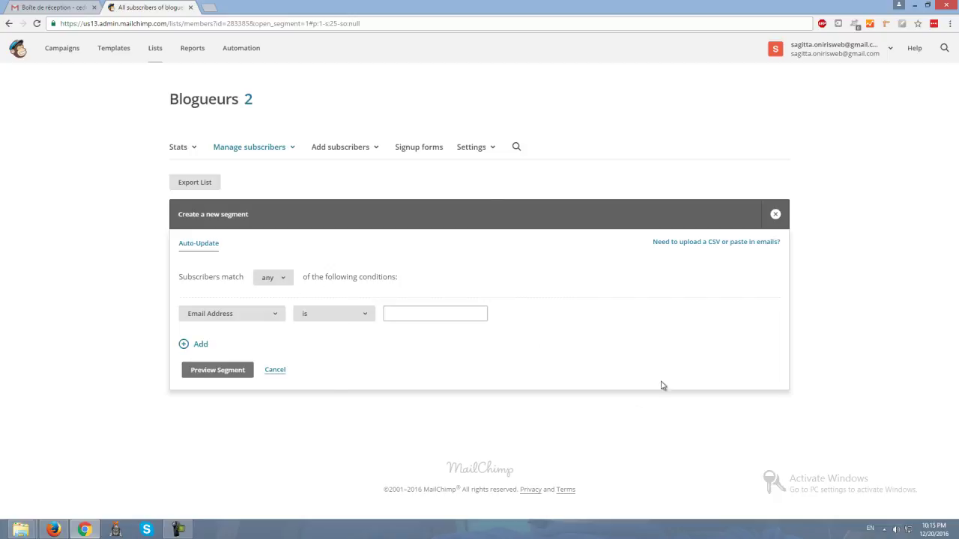
left_click(427, 311)
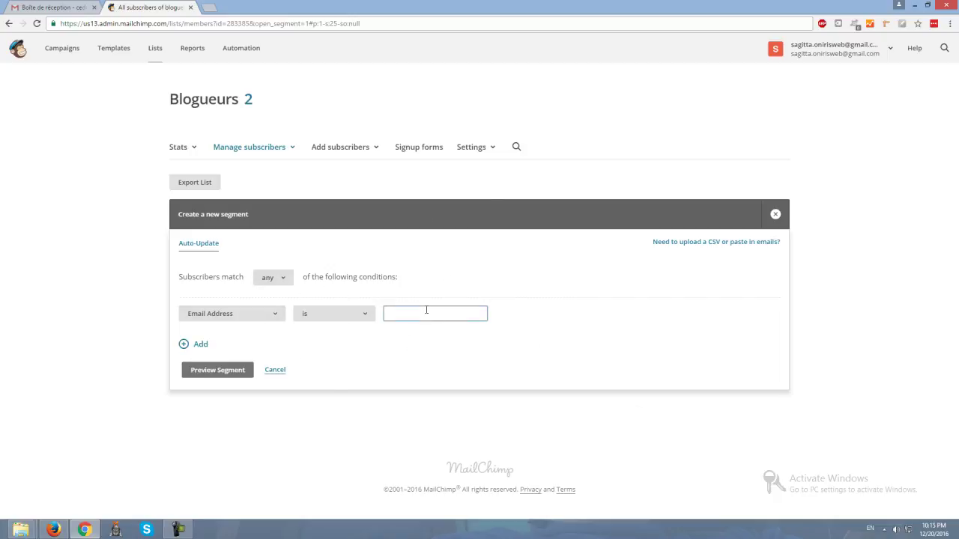